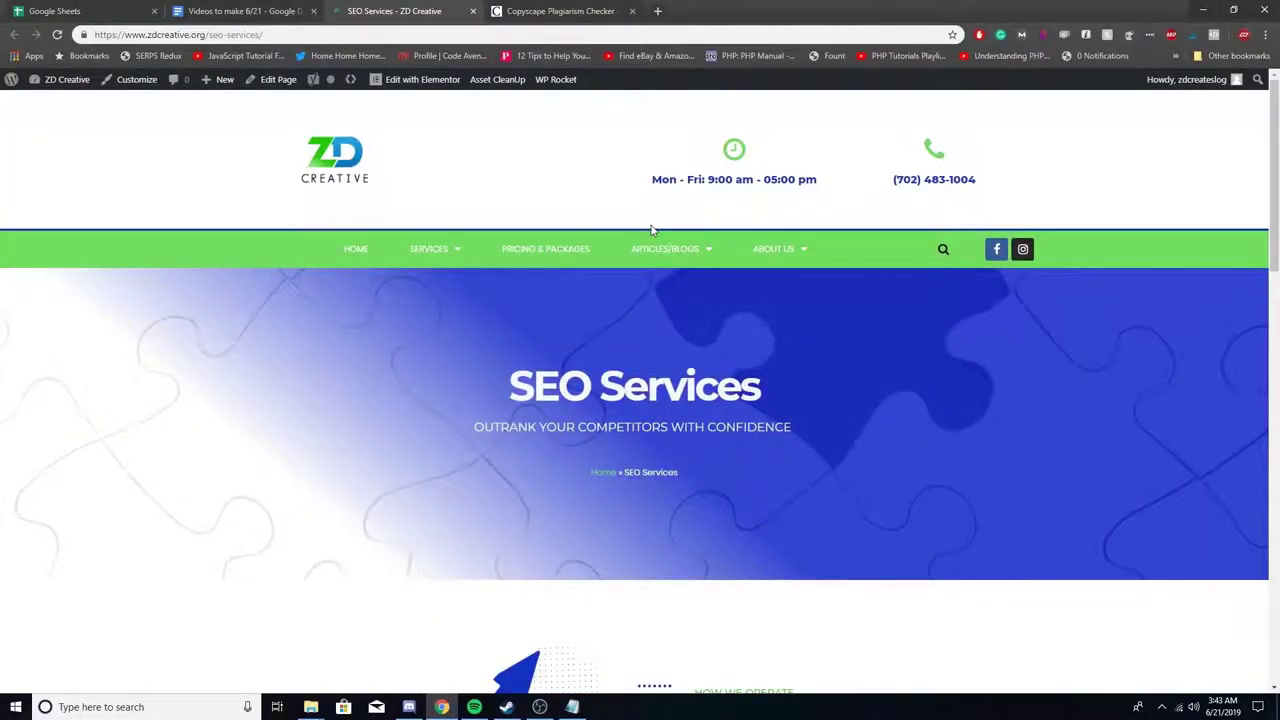
- Copy the web address of the ZD Creative SEO Services page
{"action": "left_click", "coordinate": [545, 9]}
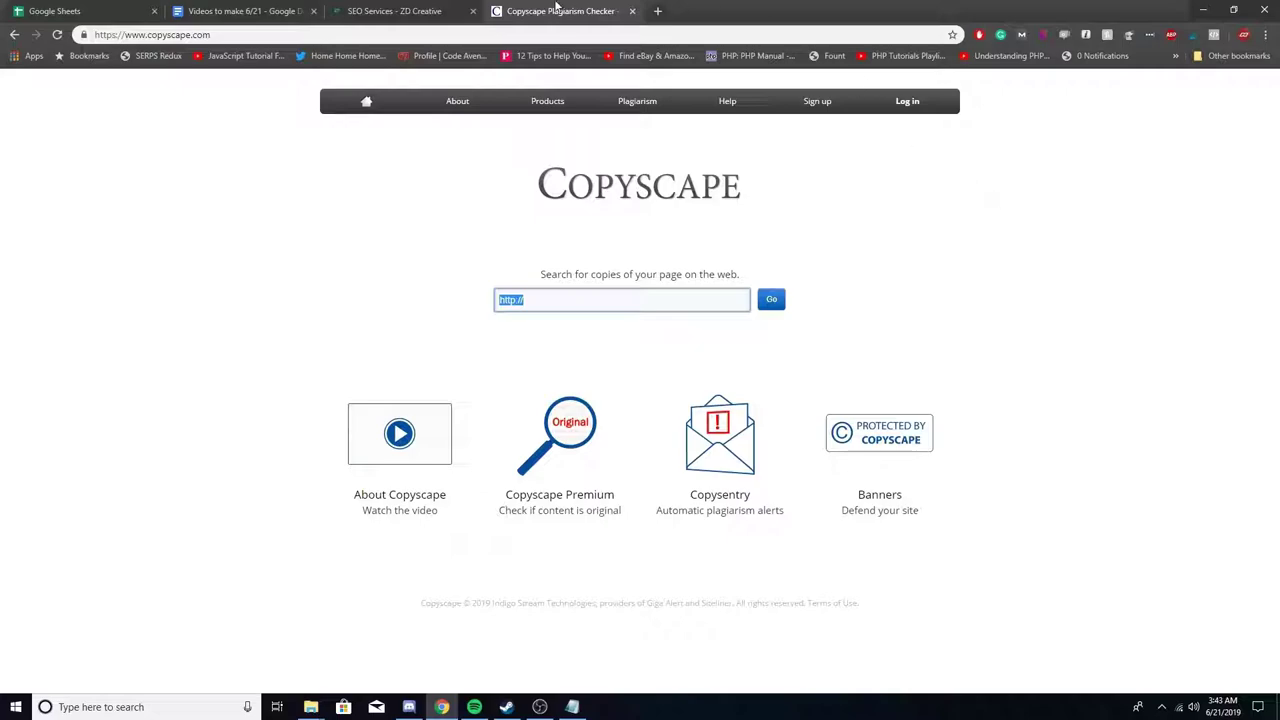
{"action": "left_click", "coordinate": [386, 10]}
{"action": "left_click", "coordinate": [313, 38]}
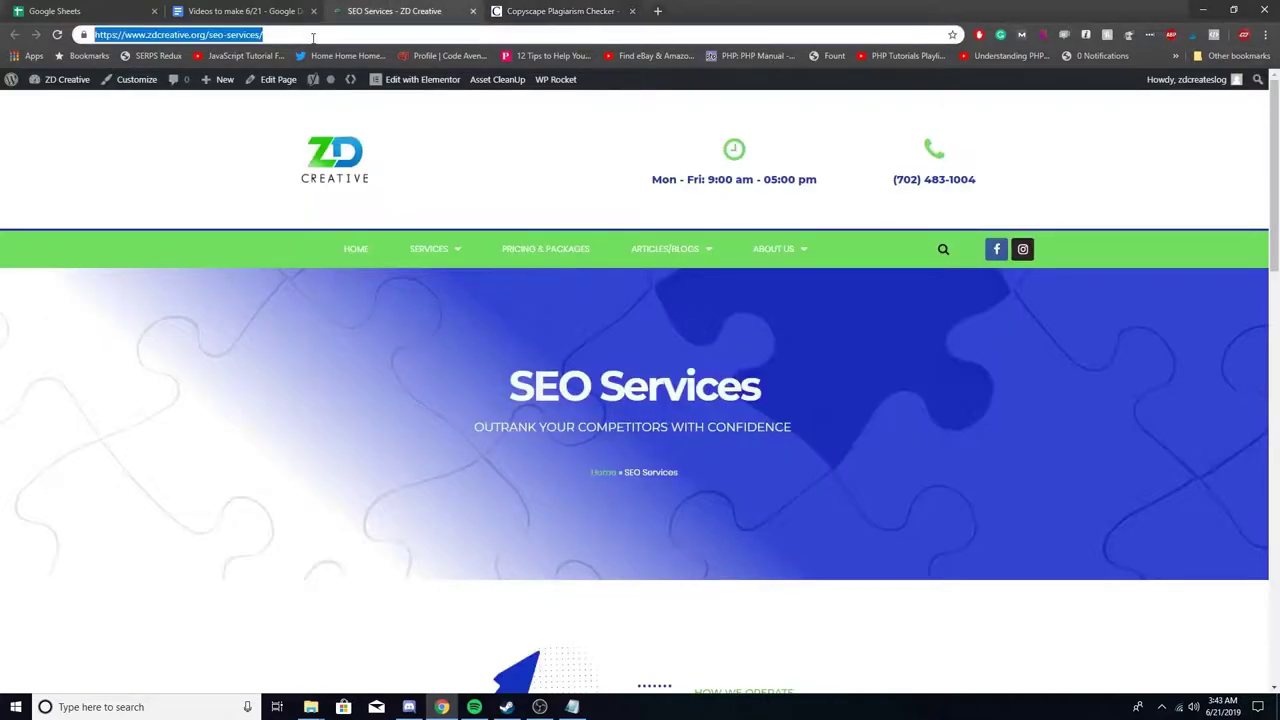
{"action": "right_click", "coordinate": [313, 38]}
{"action": "left_click", "coordinate": [340, 112]}
{"action": "left_click", "coordinate": [514, 10]}
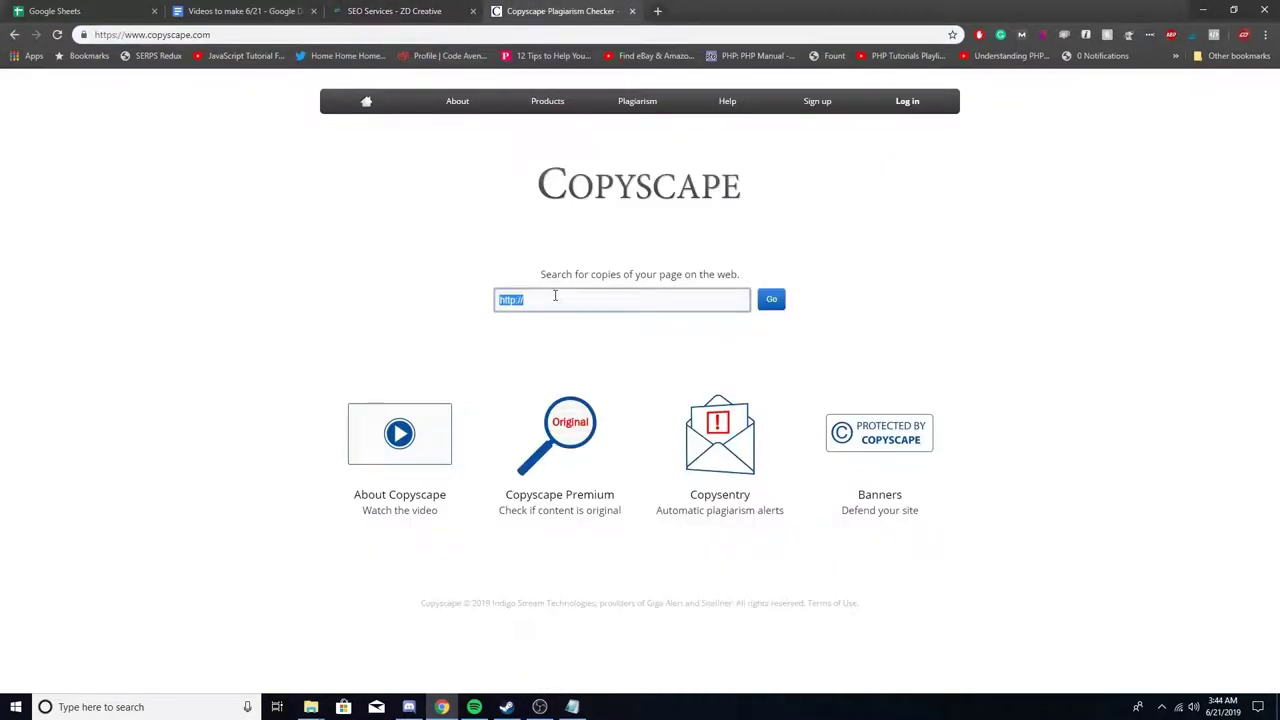
{"action": "right_click", "coordinate": [554, 296]}
{"action": "left_click", "coordinate": [582, 360]}
{"action": "left_click", "coordinate": [770, 300]}
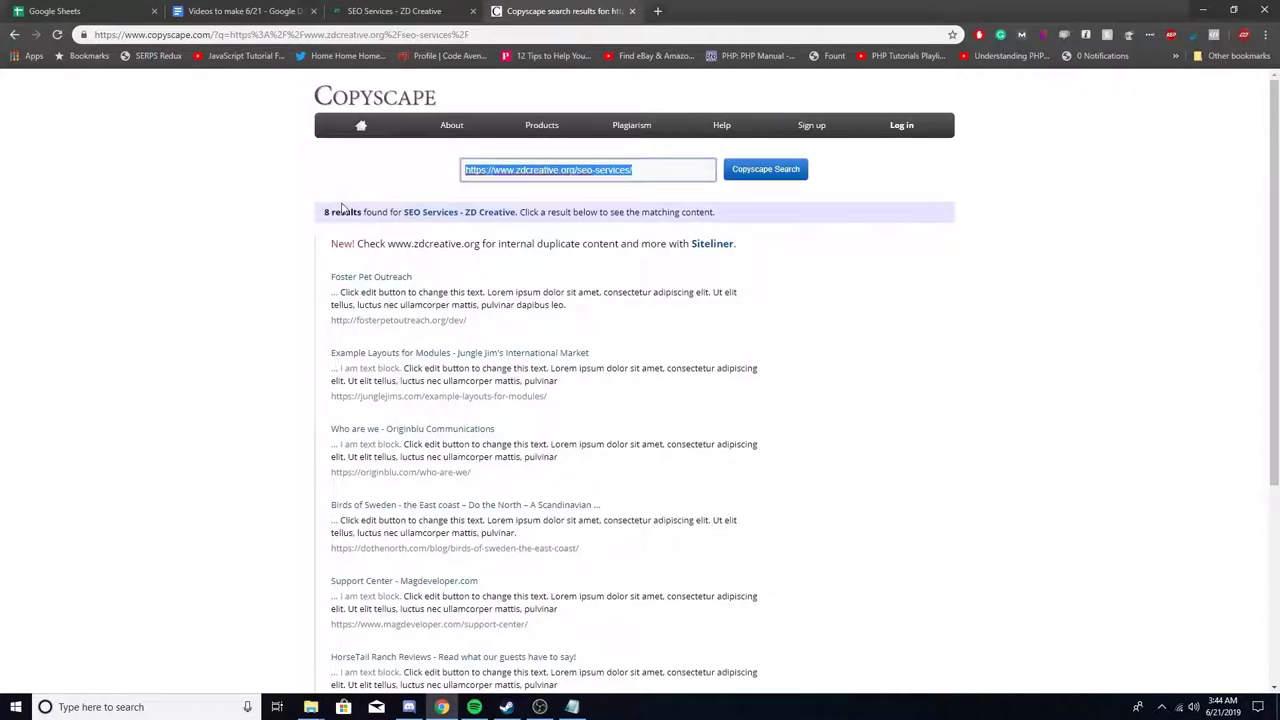
- Open the matching-content comparisons for the Foster Pet Outreach and Jungle Jim's International Market results
{"action": "scroll", "coordinate": [874, 418], "scroll_direction": "down", "scroll_amount": 2}
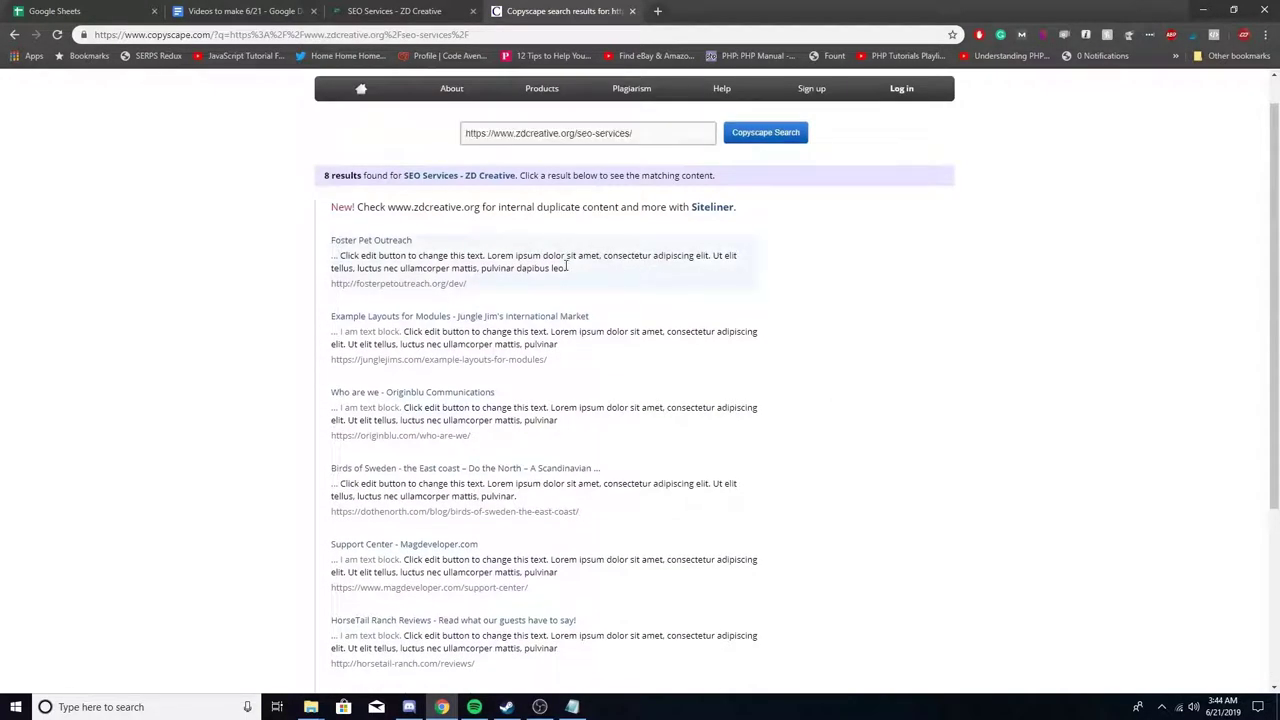
{"action": "left_click", "coordinate": [371, 241]}
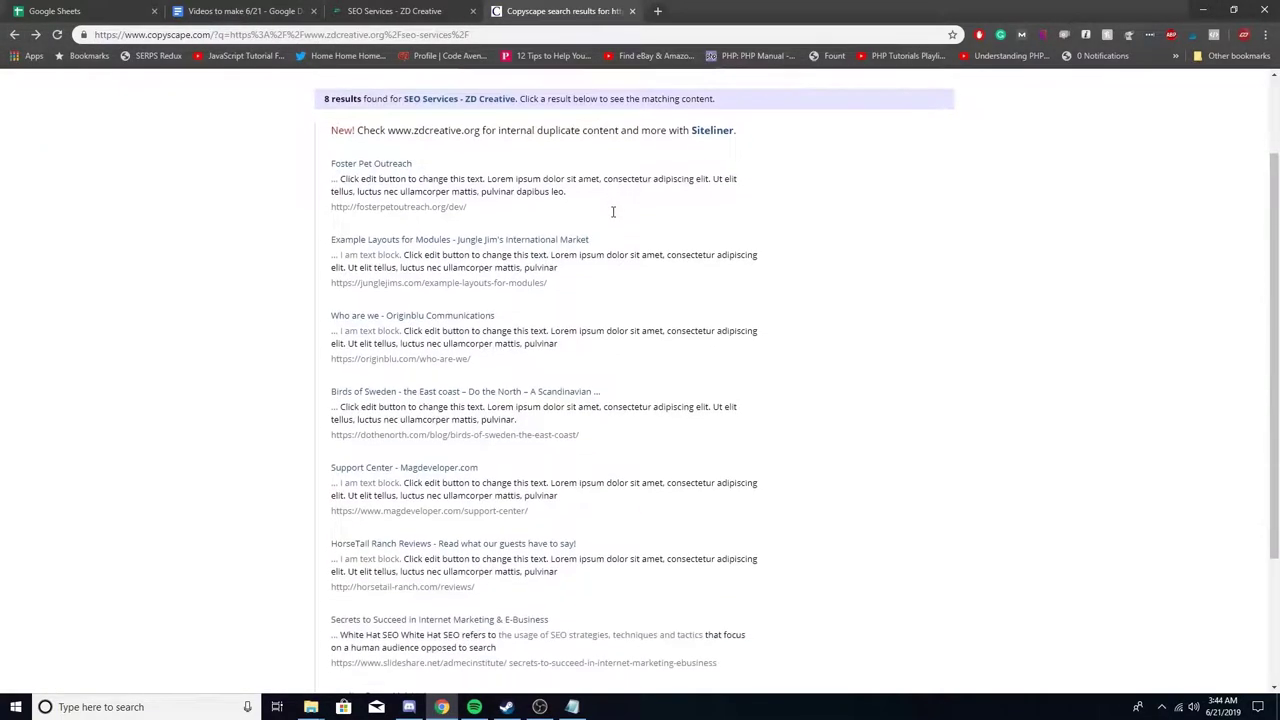
{"action": "left_click", "coordinate": [434, 190]}
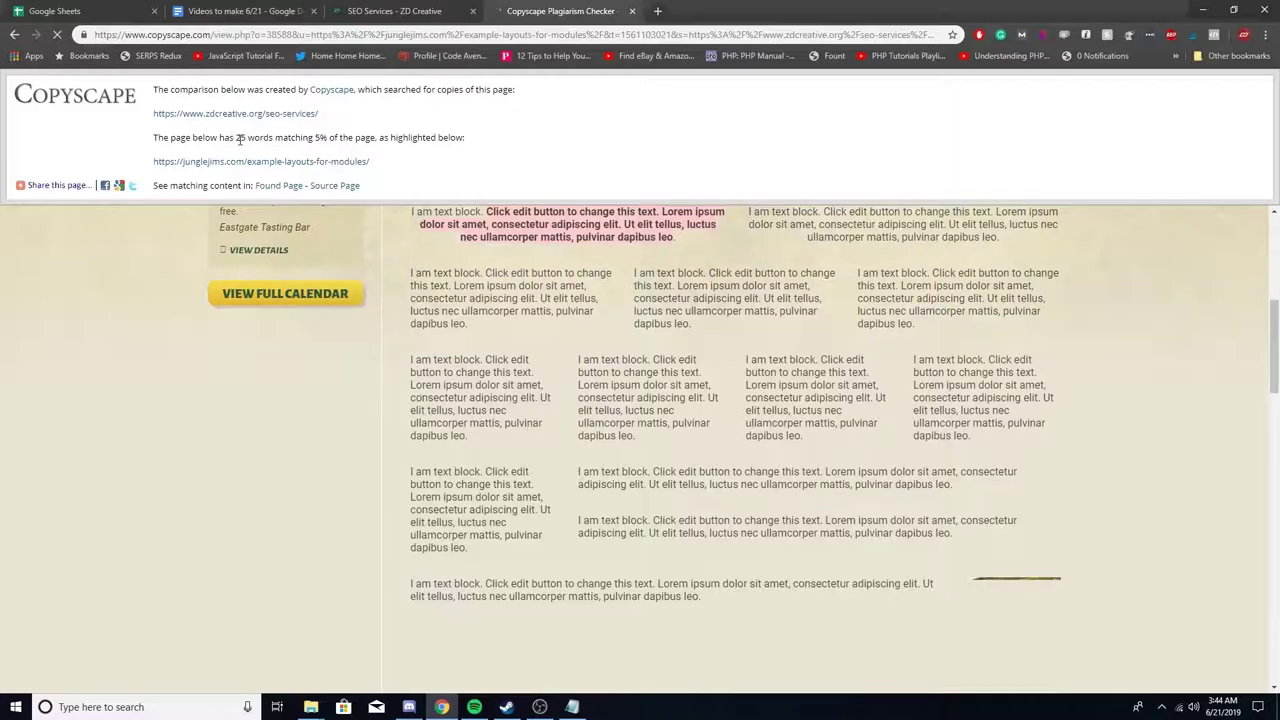
- Examine the Jungle Jim's comparison page from header to footer for highlighted text that matches the SEO Services page
{"action": "scroll", "coordinate": [537, 283], "scroll_direction": "down", "scroll_amount": 6}
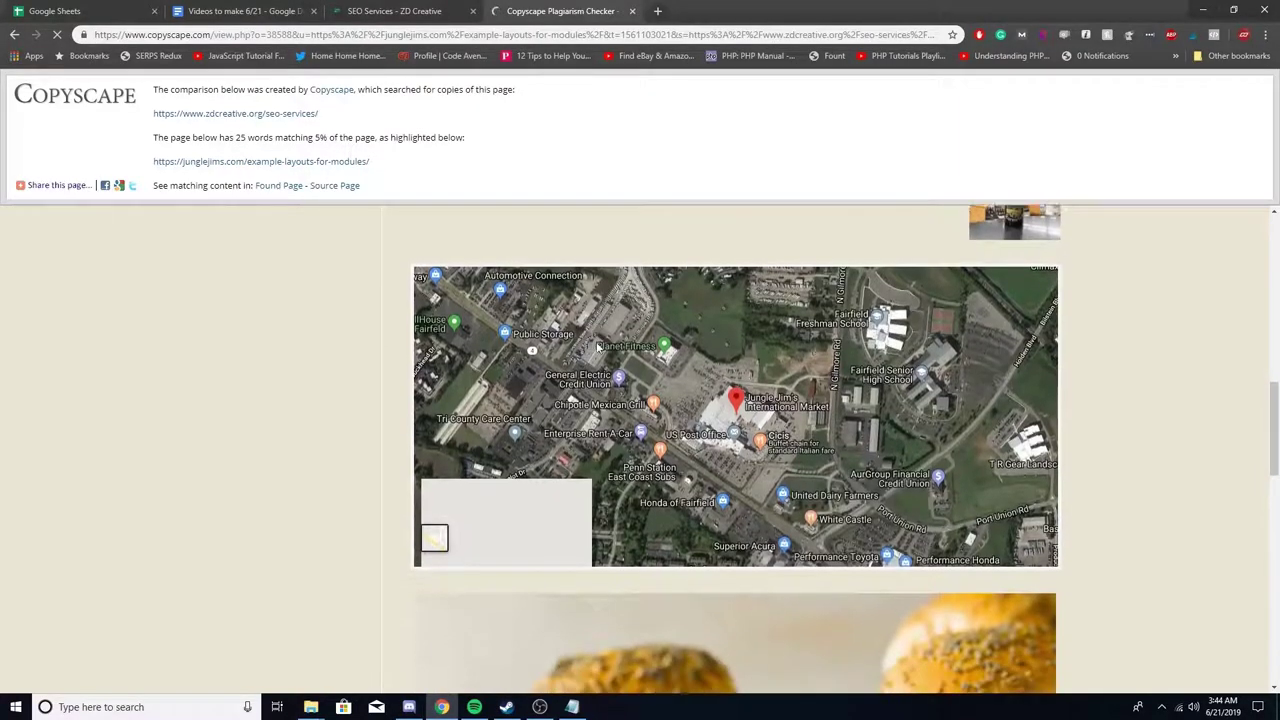
{"action": "scroll", "coordinate": [1143, 414], "scroll_direction": "down", "scroll_amount": 3}
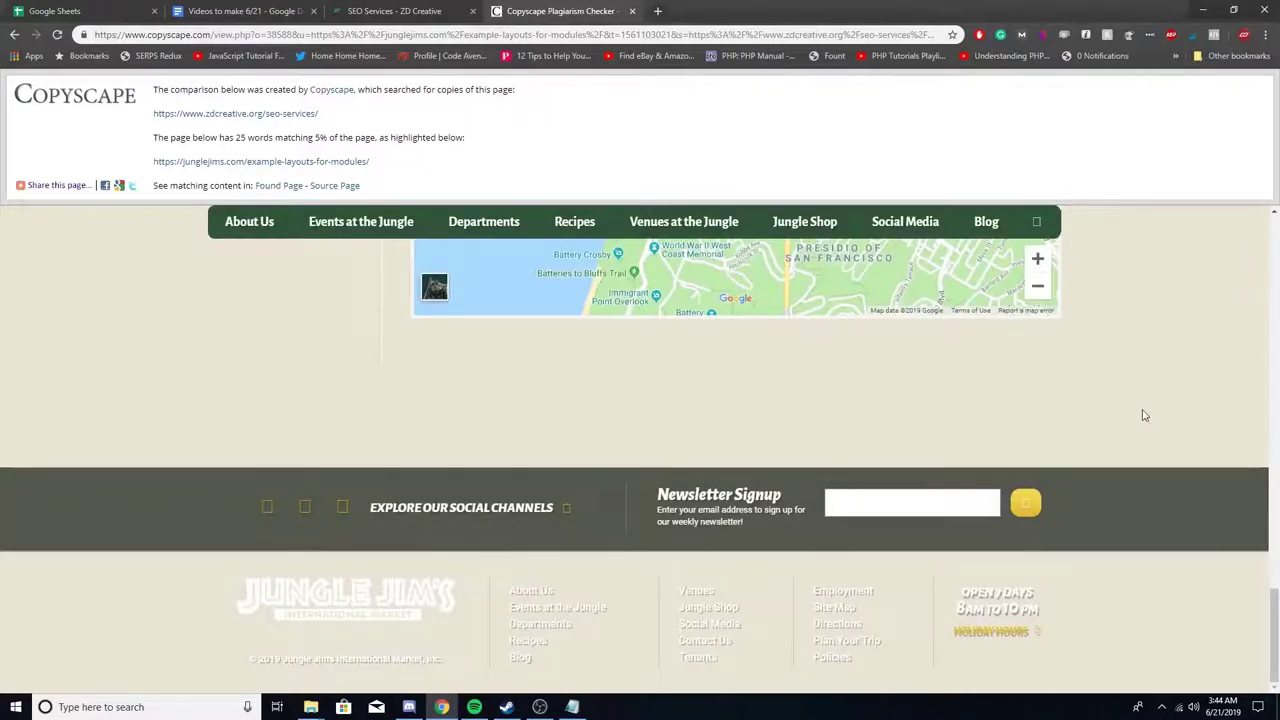
{"action": "scroll", "coordinate": [1145, 415], "scroll_direction": "up", "scroll_amount": 5}
{"action": "scroll", "coordinate": [1145, 415], "scroll_direction": "up", "scroll_amount": 10}
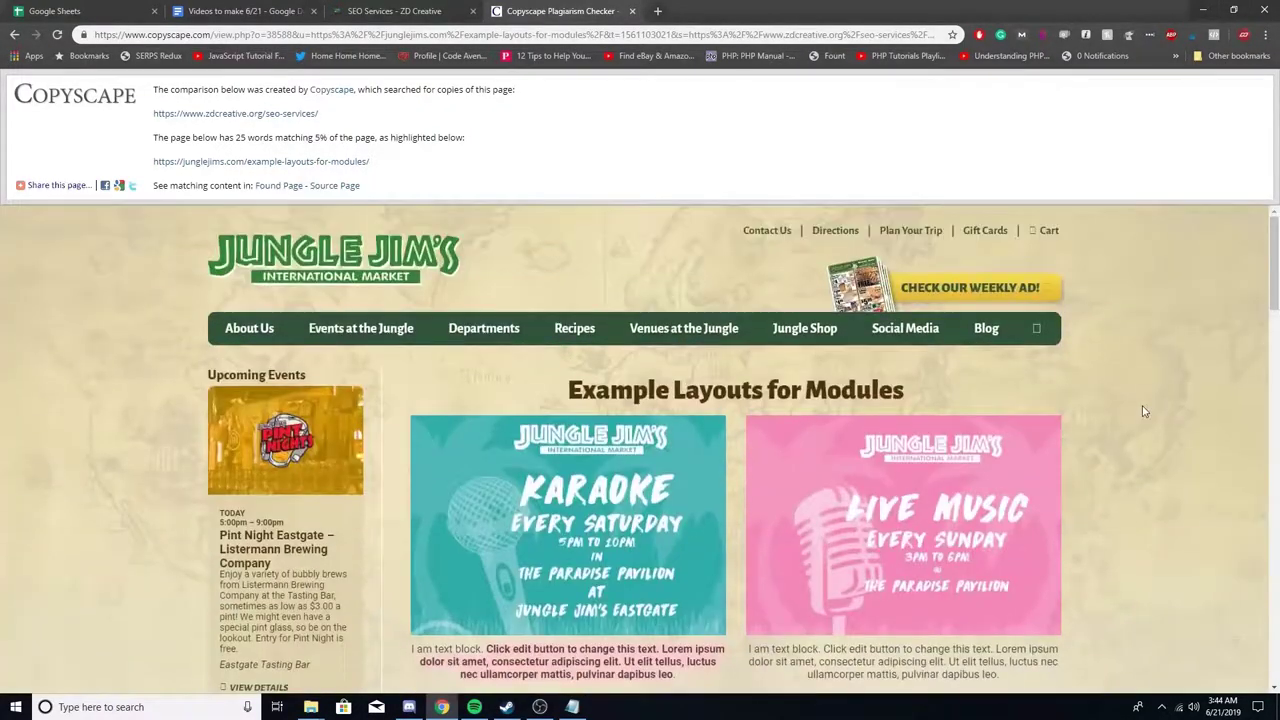
{"action": "scroll", "coordinate": [1145, 411], "scroll_direction": "down", "scroll_amount": 2}
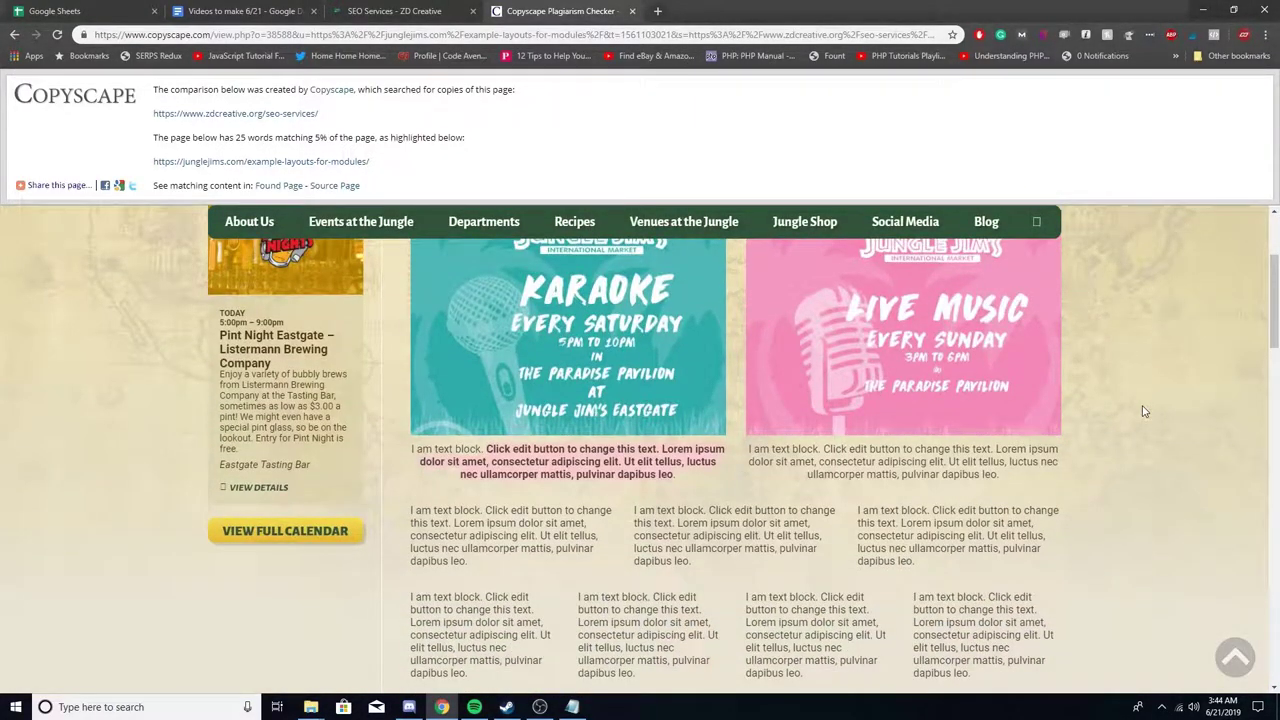
{"action": "scroll", "coordinate": [1145, 411], "scroll_direction": "down", "scroll_amount": 8}
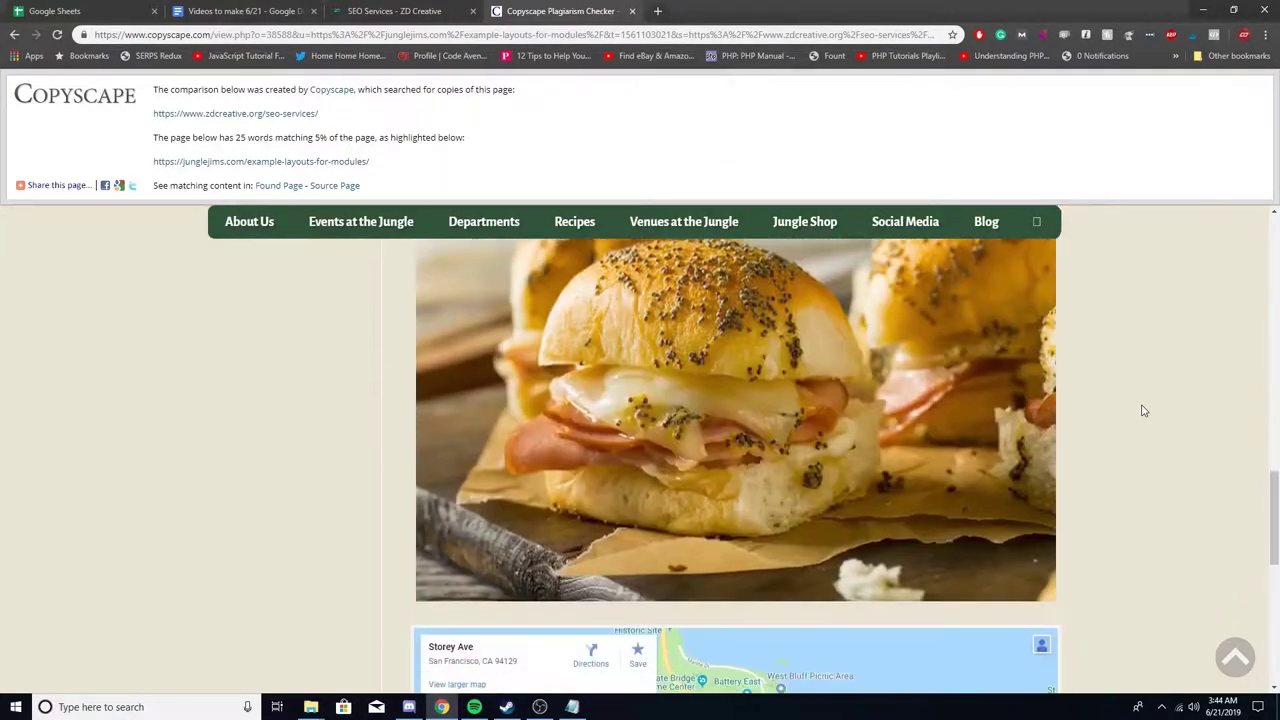
{"action": "scroll", "coordinate": [1145, 411], "scroll_direction": "down", "scroll_amount": 6}
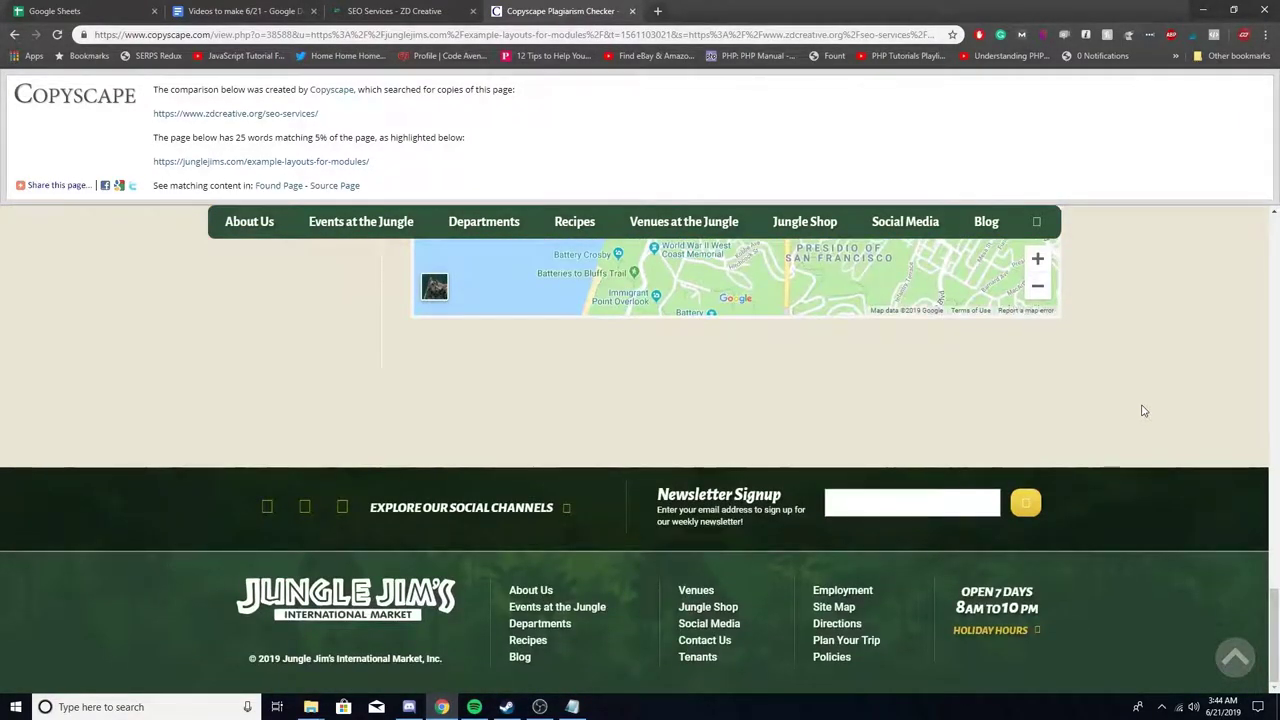
{"action": "scroll", "coordinate": [1145, 411], "scroll_direction": "up", "scroll_amount": 8}
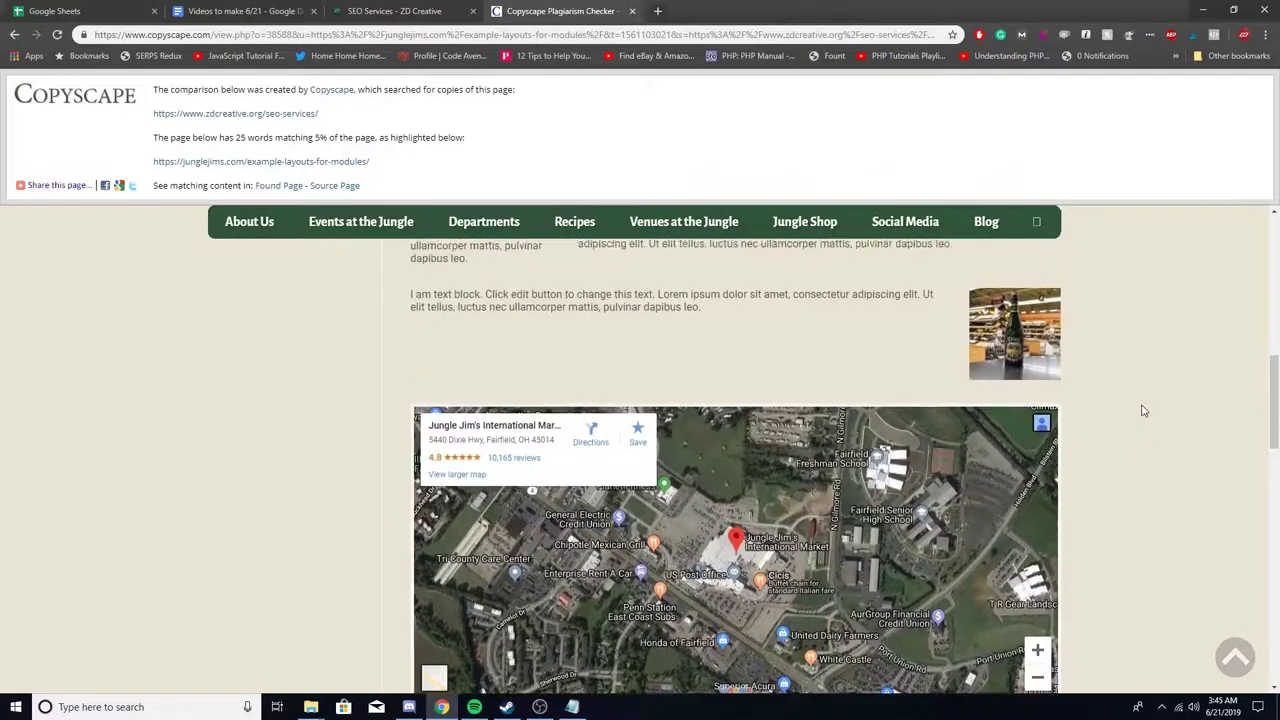
{"action": "scroll", "coordinate": [1145, 411], "scroll_direction": "up", "scroll_amount": 10}
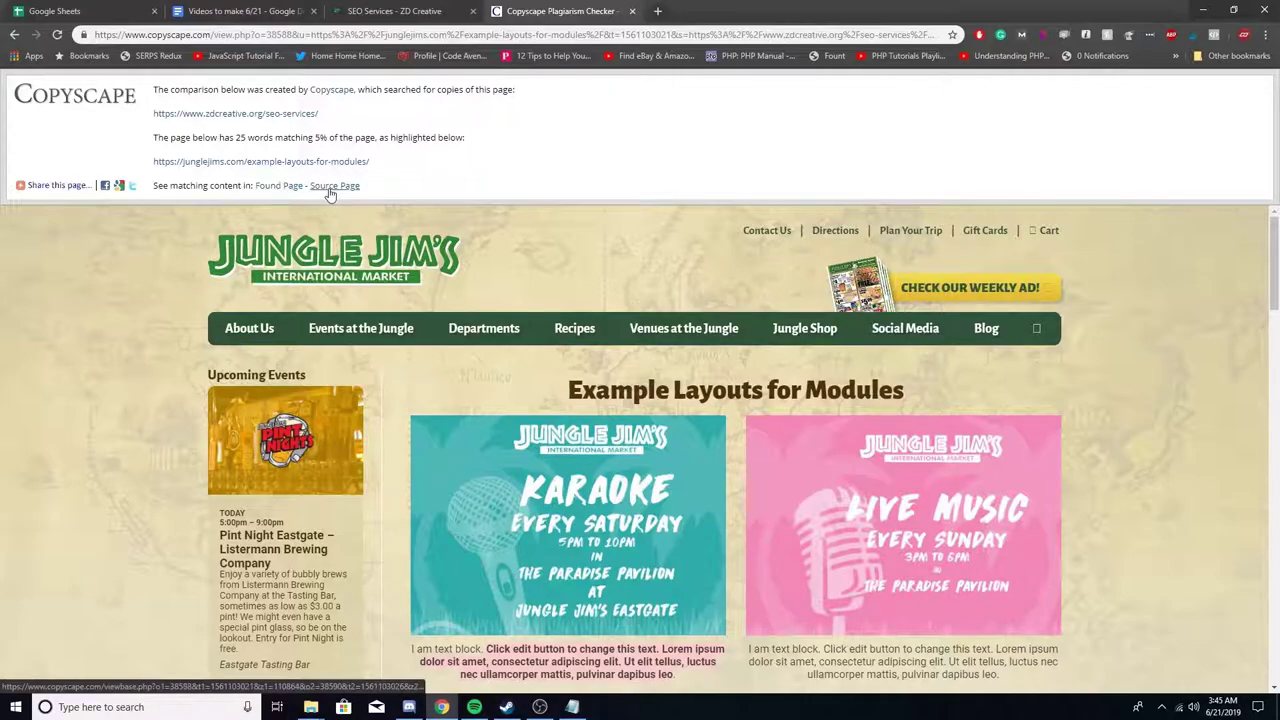
{"action": "scroll", "coordinate": [571, 370], "scroll_direction": "down", "scroll_amount": 10}
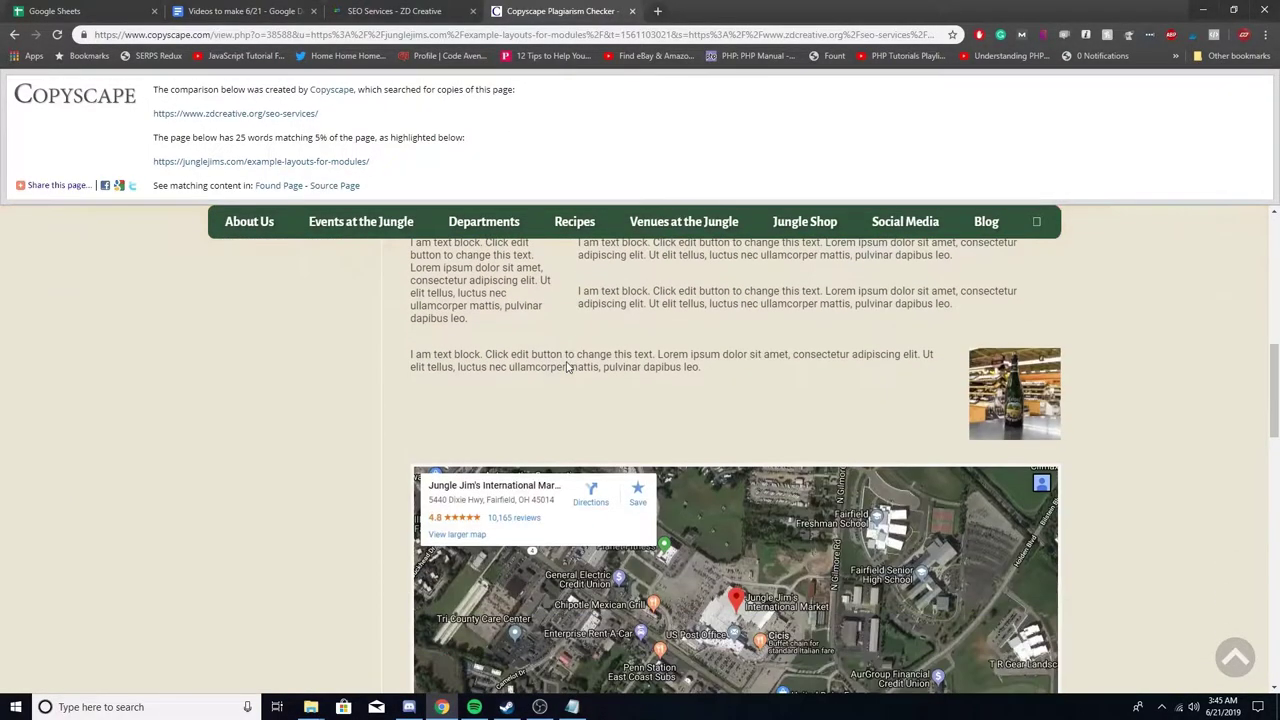
{"action": "scroll", "coordinate": [567, 362], "scroll_direction": "up", "scroll_amount": 3}
{"action": "scroll", "coordinate": [567, 362], "scroll_direction": "down", "scroll_amount": 12}
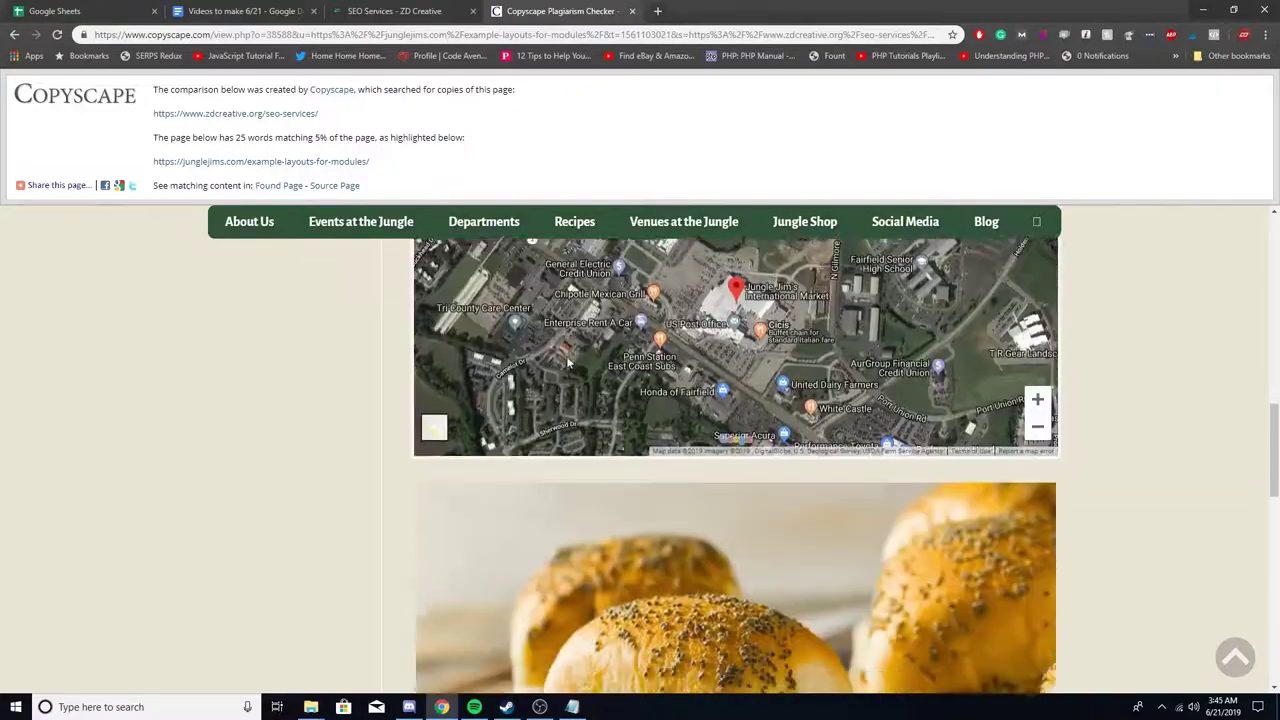
{"action": "scroll", "coordinate": [955, 390], "scroll_direction": "down", "scroll_amount": 3}
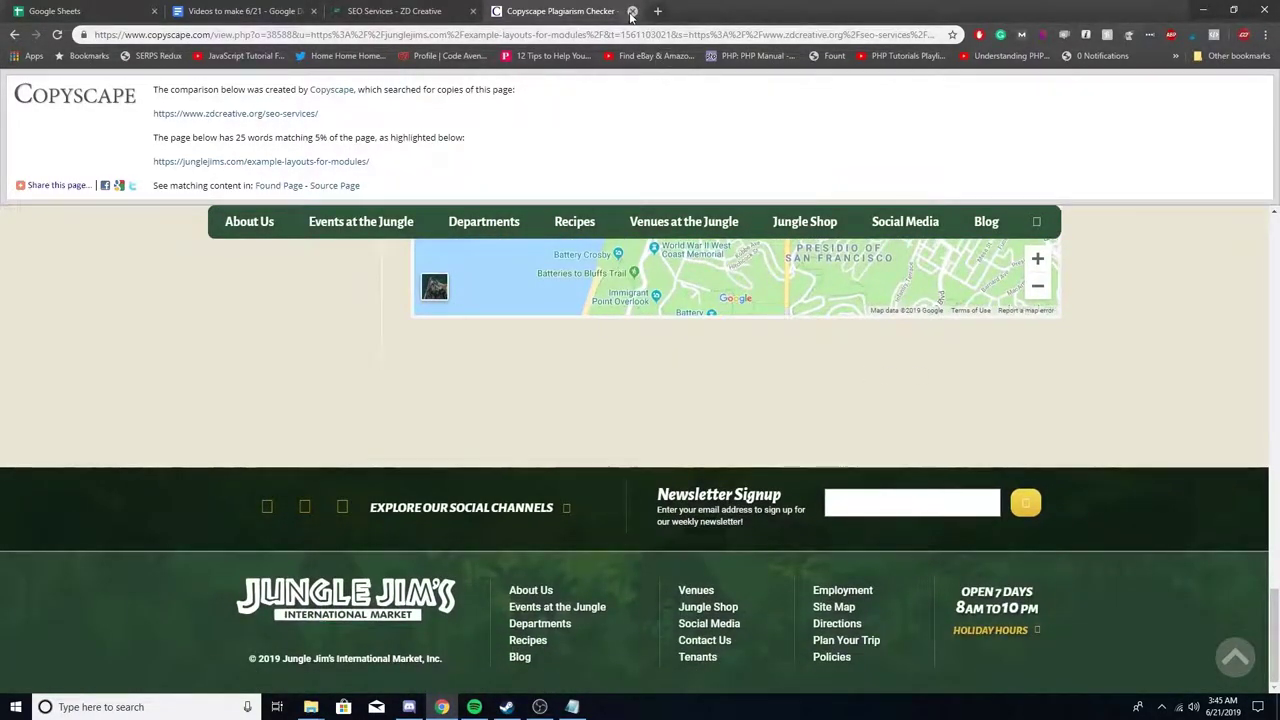
- Open the Originblu Communications comparison from the search results, and check the SEO Services page's own text against it
{"action": "left_click", "coordinate": [12, 36]}
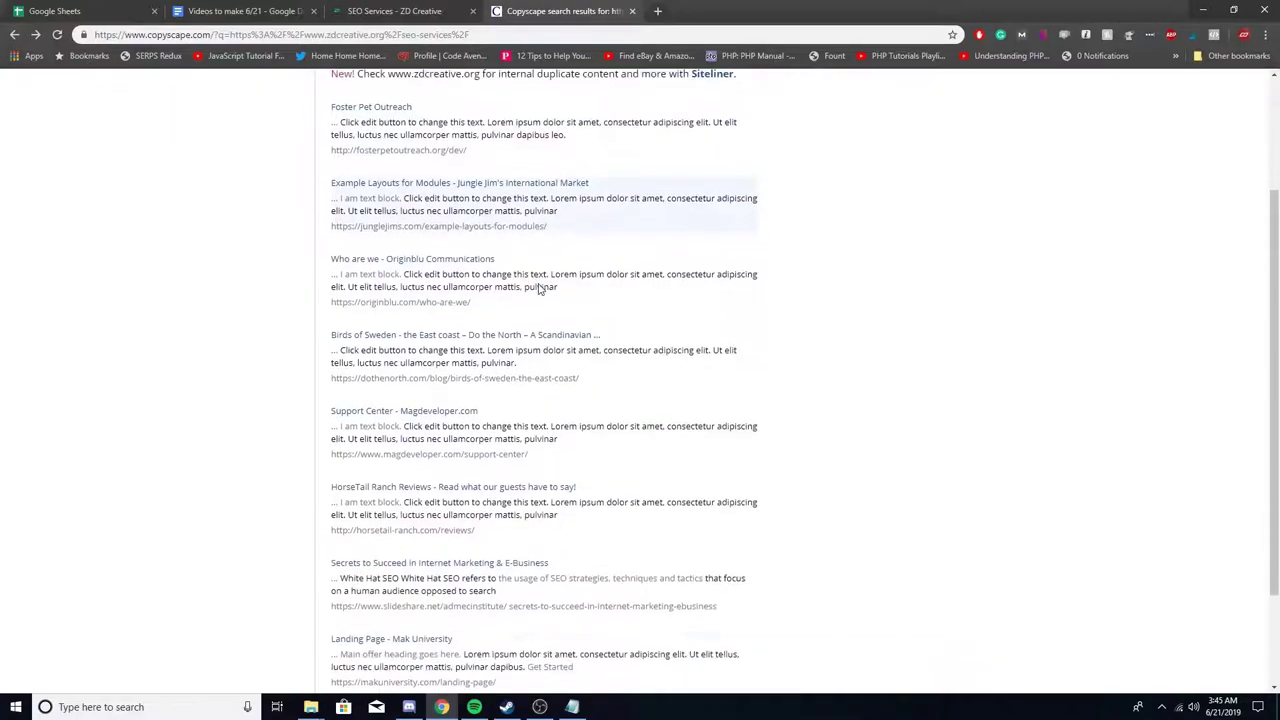
{"action": "left_click", "coordinate": [421, 262]}
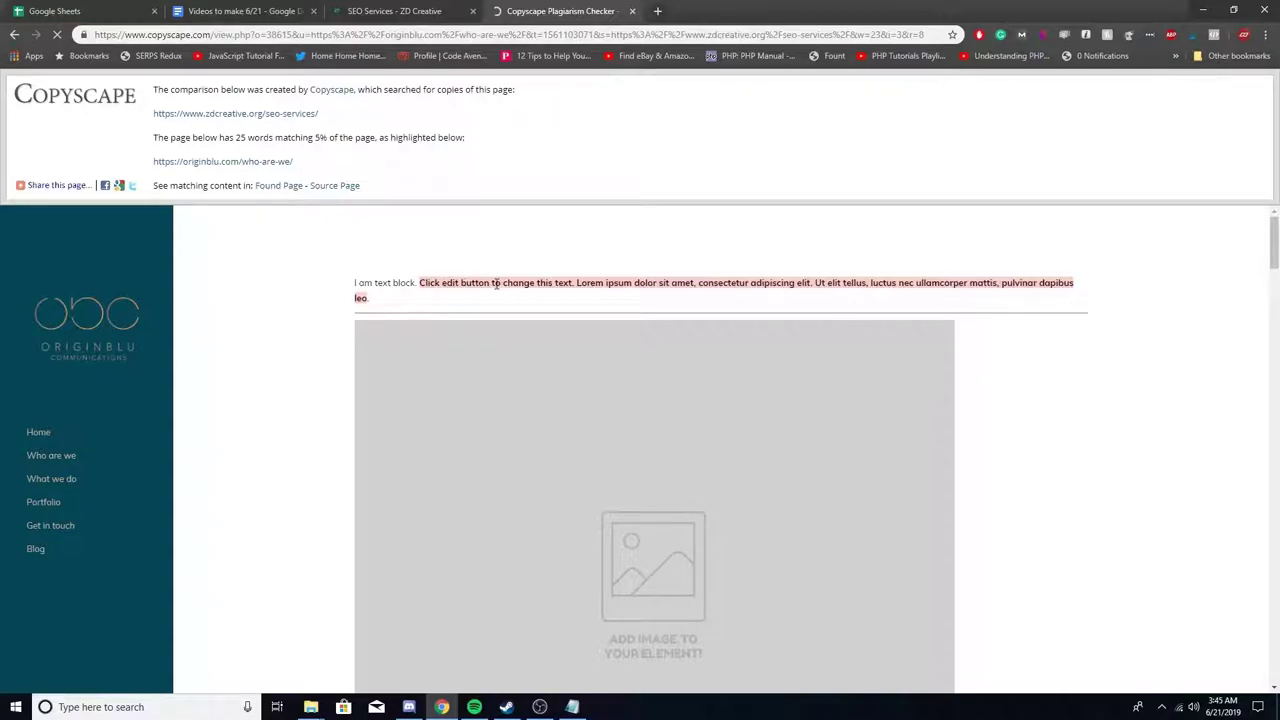
{"action": "key", "text": "ctrl+shift+Tab"}
{"action": "scroll", "coordinate": [655, 491], "scroll_direction": "down", "scroll_amount": 10}
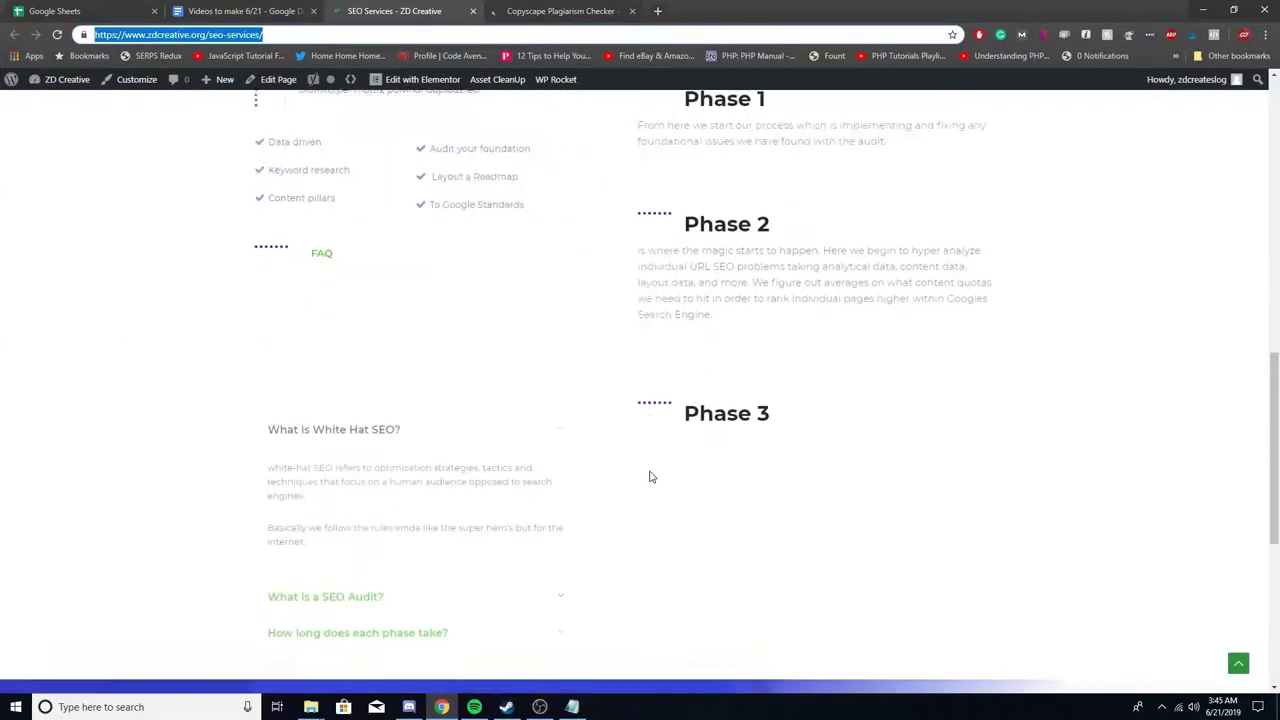
{"action": "scroll", "coordinate": [650, 477], "scroll_direction": "down", "scroll_amount": 10}
{"action": "scroll", "coordinate": [650, 477], "scroll_direction": "up", "scroll_amount": 10}
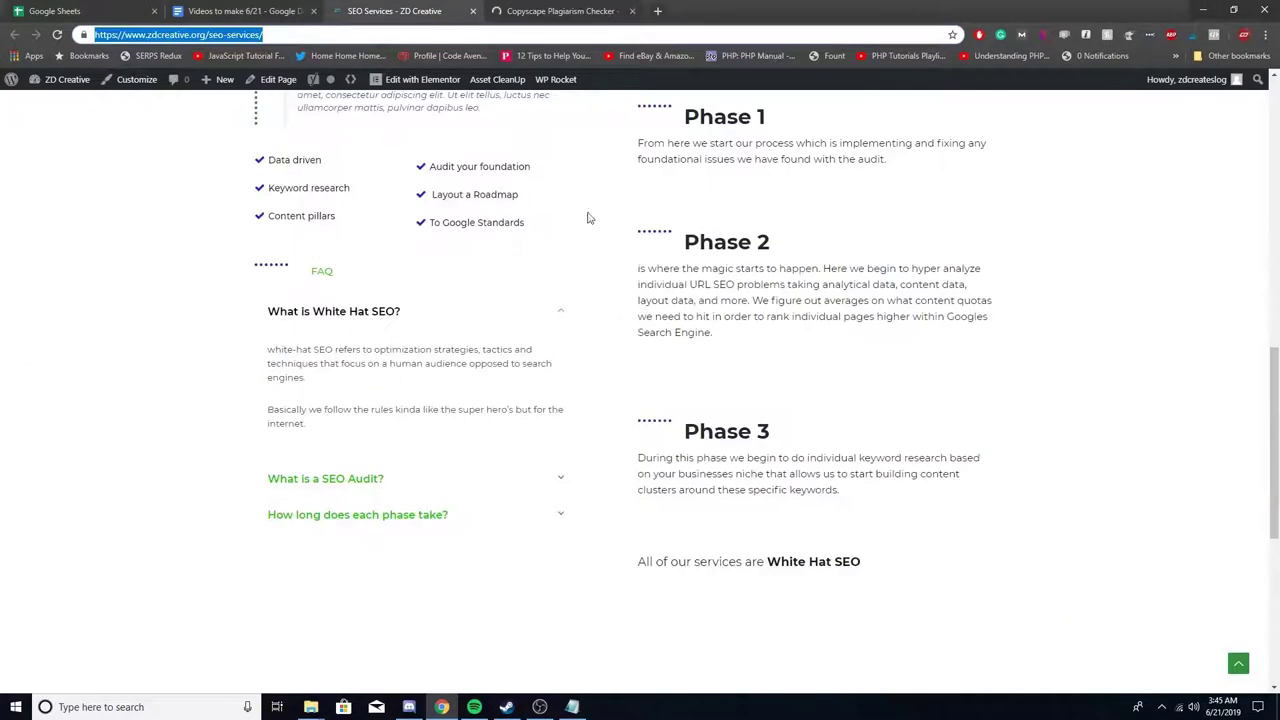
- Examine the highlighted placeholder text and the rest of the page in the Originblu comparison
{"action": "key", "text": "ctrl+Tab"}
{"action": "double_click", "coordinate": [519, 281]}
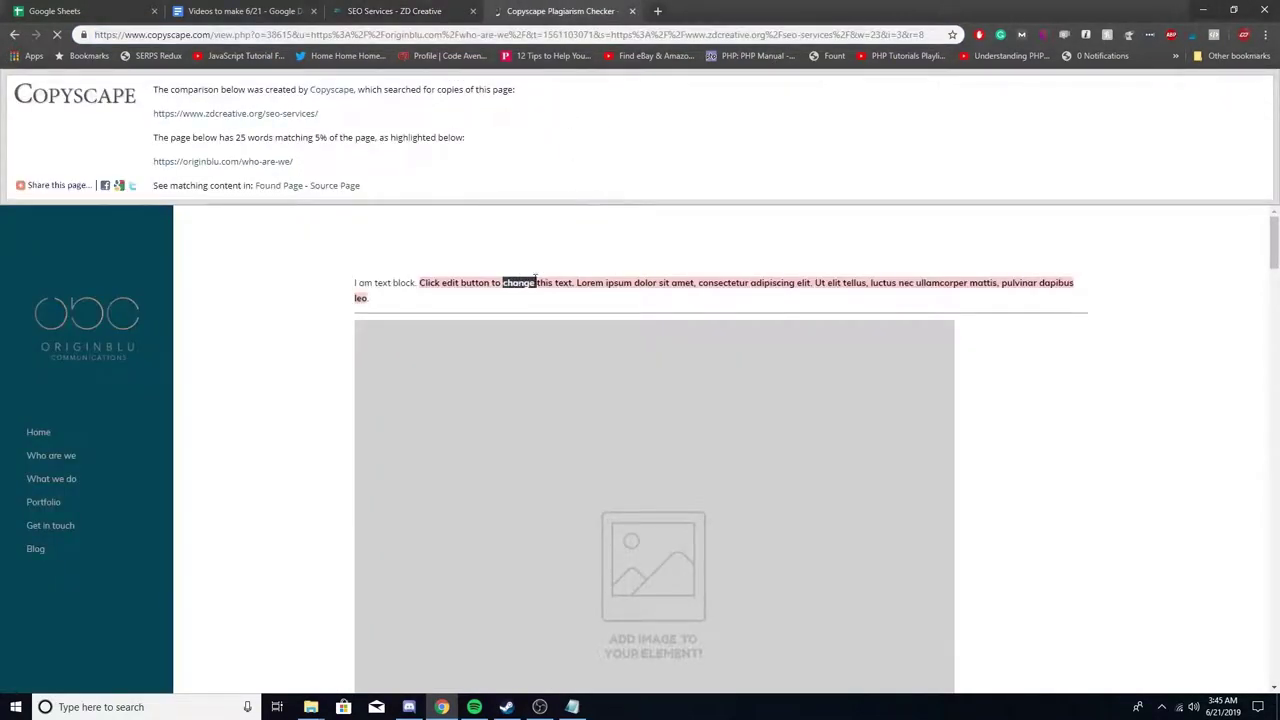
{"action": "scroll", "coordinate": [648, 296], "scroll_direction": "down", "scroll_amount": 6}
{"action": "scroll", "coordinate": [648, 296], "scroll_direction": "down", "scroll_amount": 10}
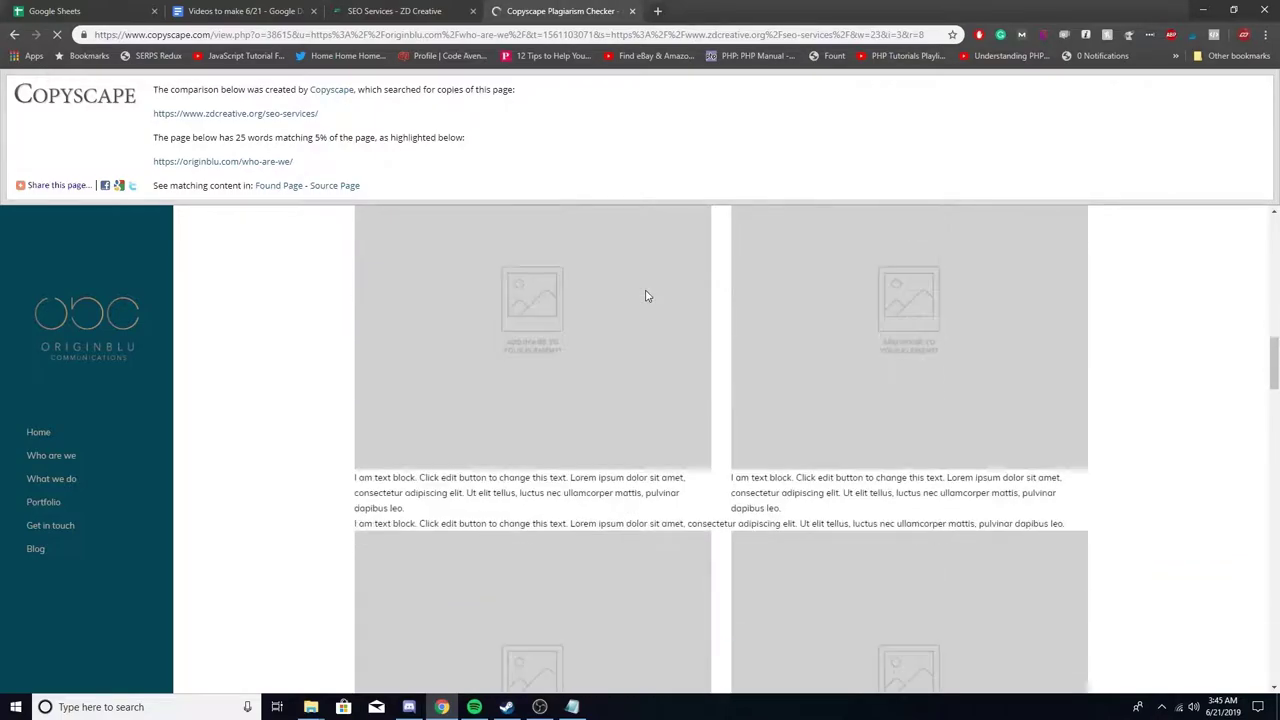
{"action": "left_click_drag", "start_coordinate": [1274, 478], "coordinate": [1274, 245]}
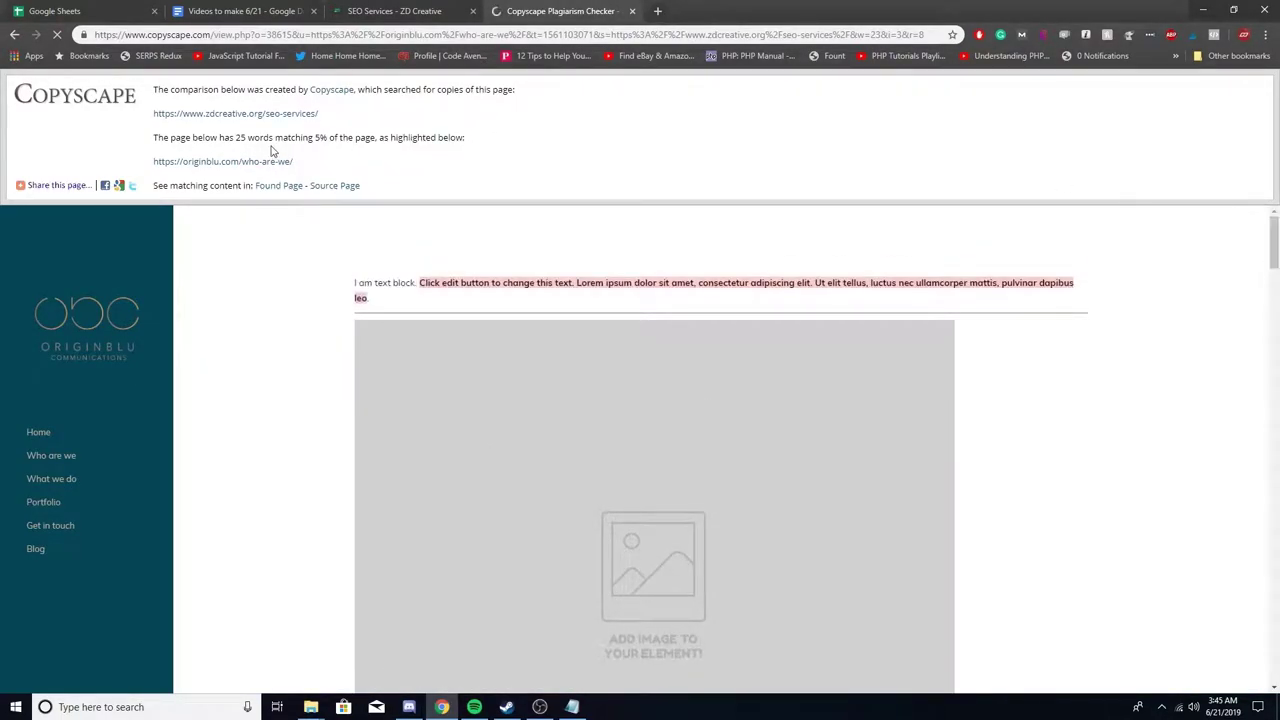